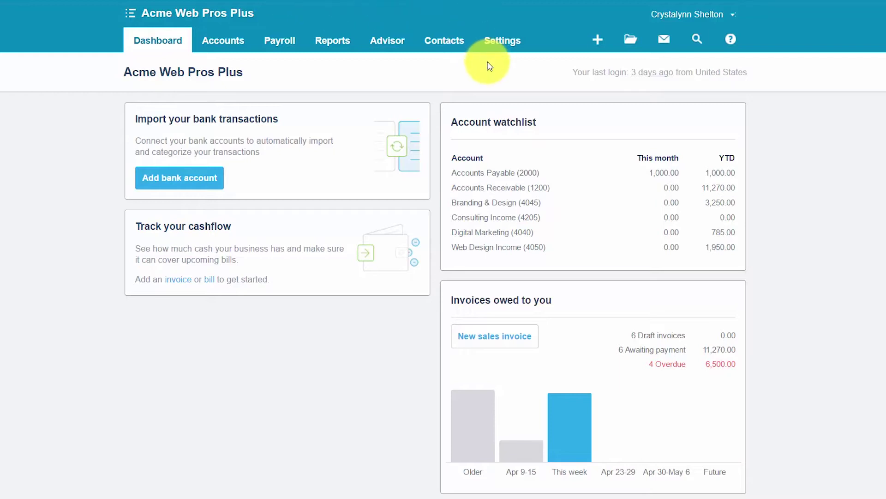
Go to General Settings > Chart of Accounts and start an import.
click(502, 46)
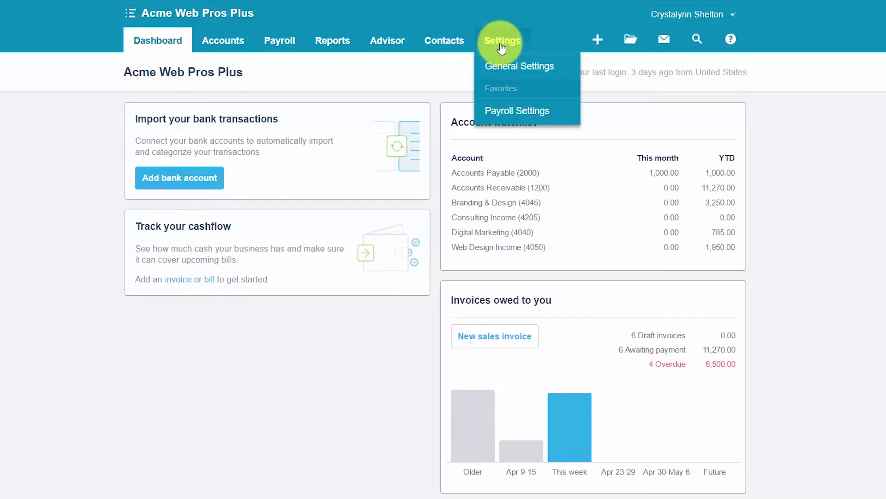
click(508, 72)
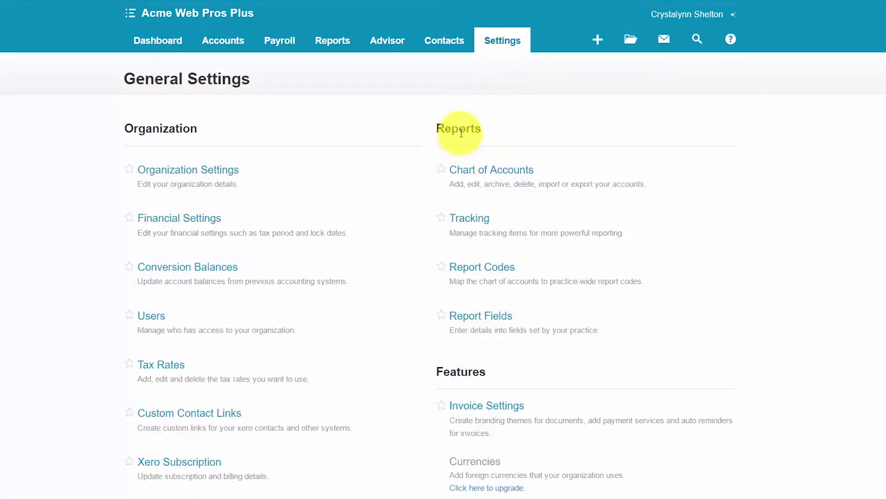
click(472, 177)
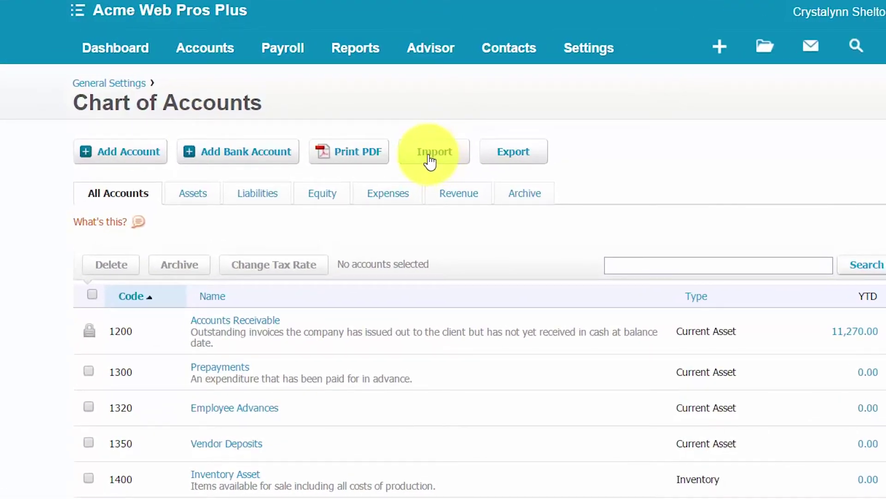
click(429, 160)
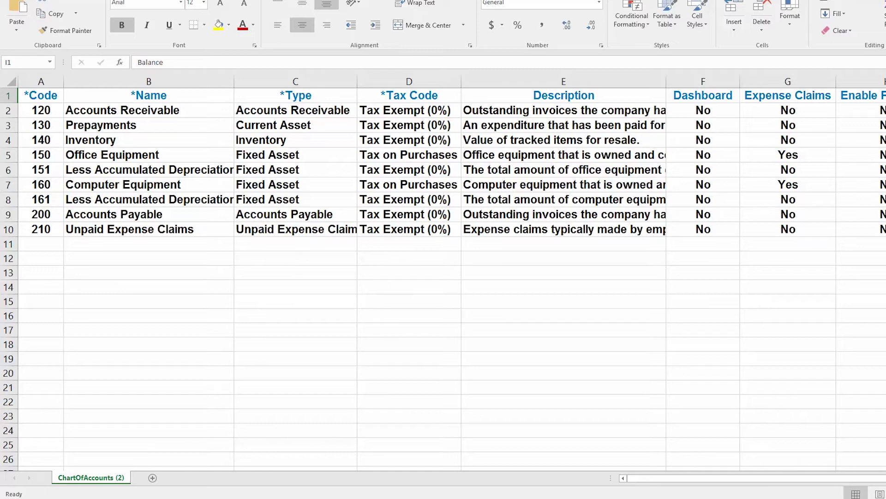
Jump to cell A1, the *Code header of the ChartOfAccounts template.
key(ctrl+Home)
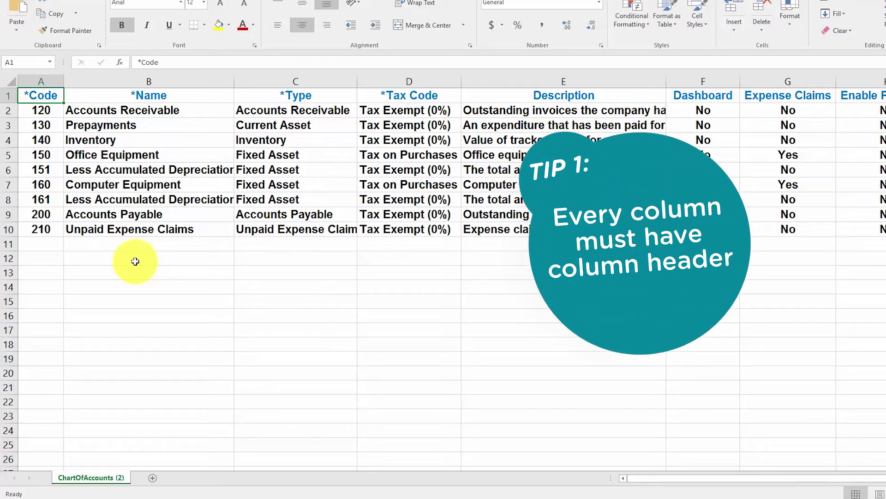
key(Right)
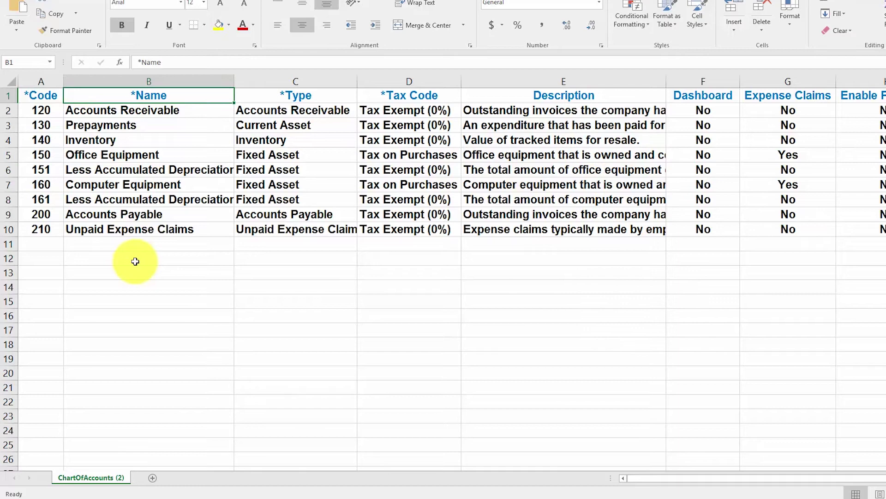
key(Right)
key(Right)
key(Right)
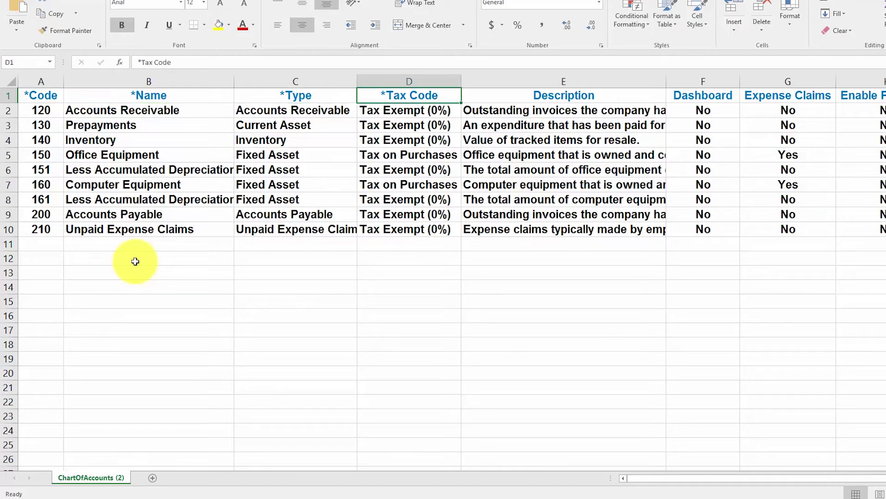
key(Left)
key(Left)
key(Left)
key(Left)
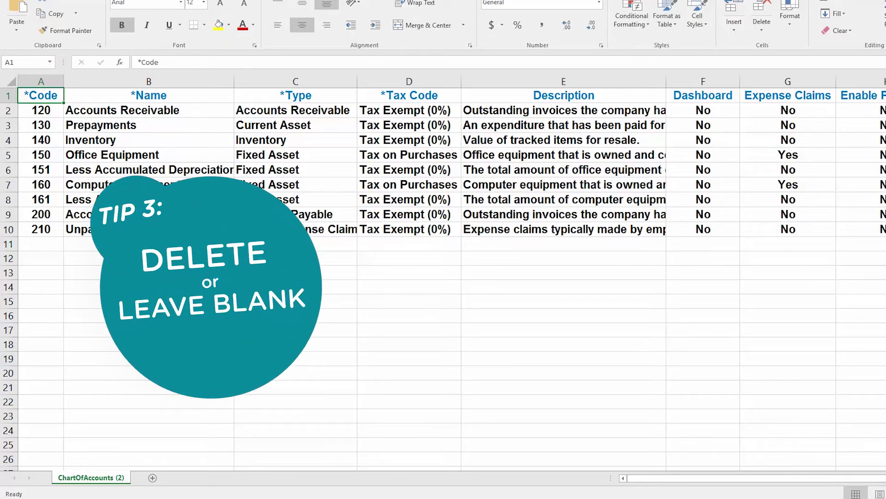
key(Right)
key(Right)
key(Right)
key(Right)
key(Right)
key(Right)
key(Right)
key(Right)
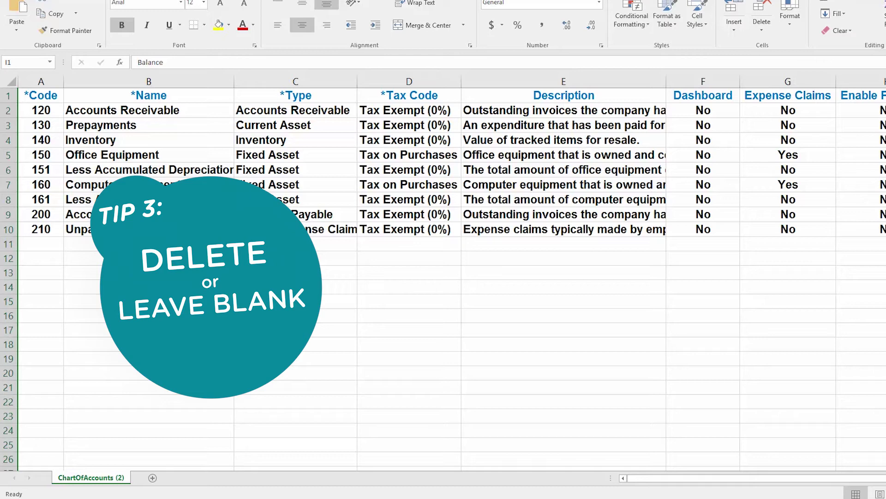
key(Down)
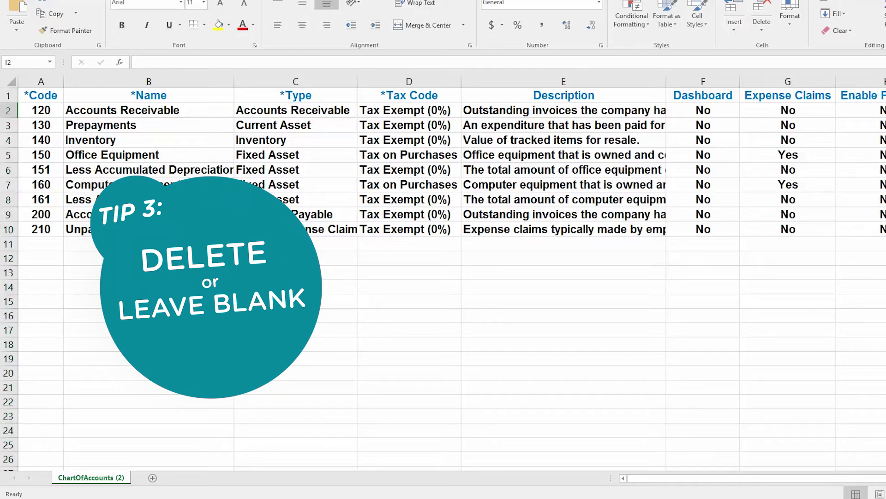
key(Down)
key(Down)
key(Down)
key(Down)
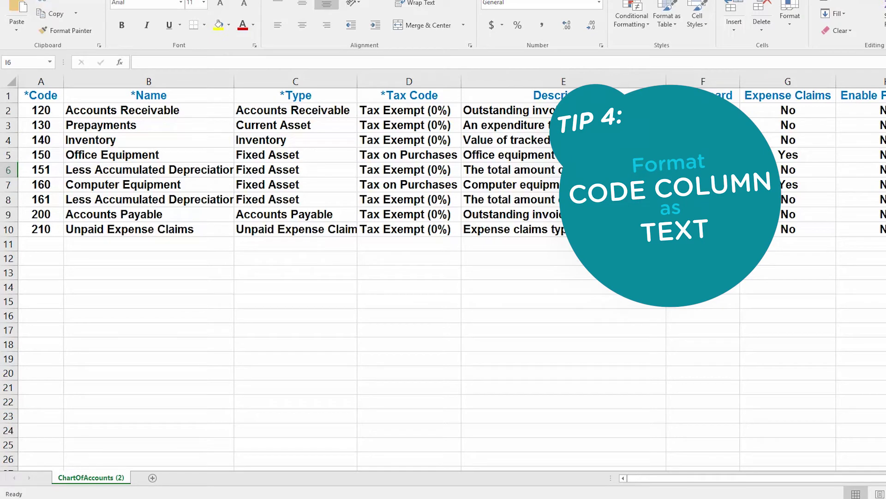
click(40, 97)
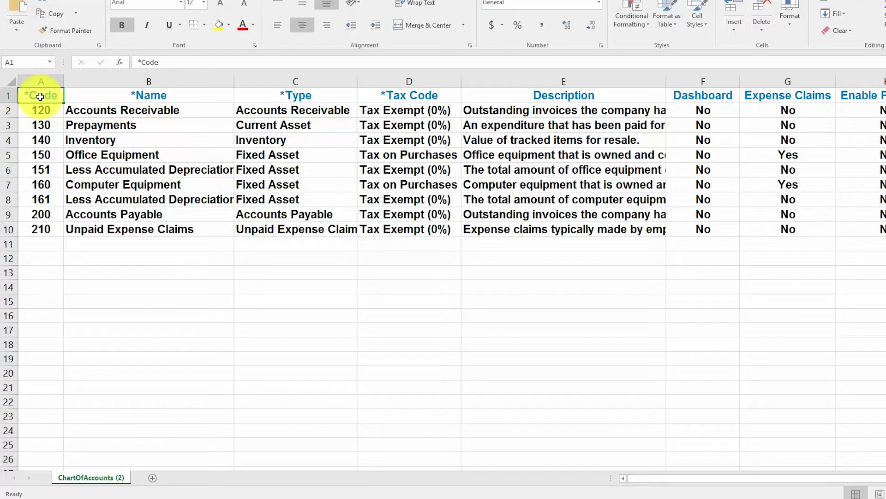
Return to Chart of Accounts via General Settings and open the Import form again.
click(575, 40)
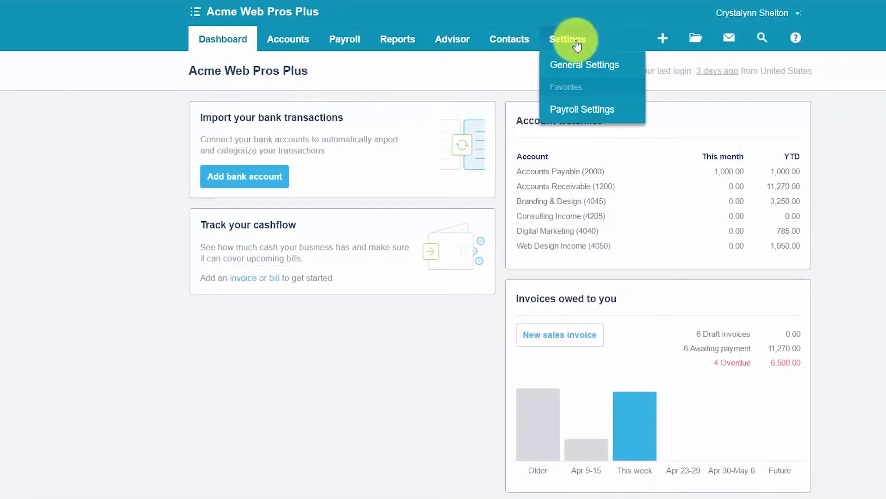
click(576, 69)
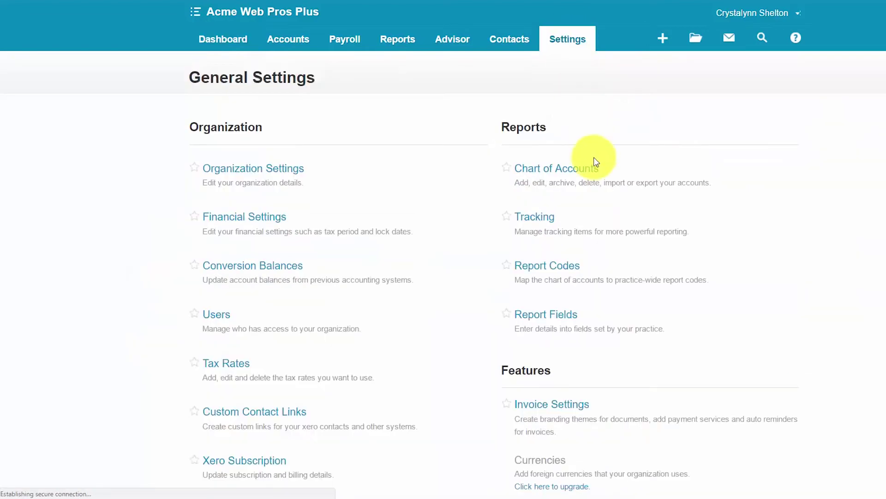
click(578, 175)
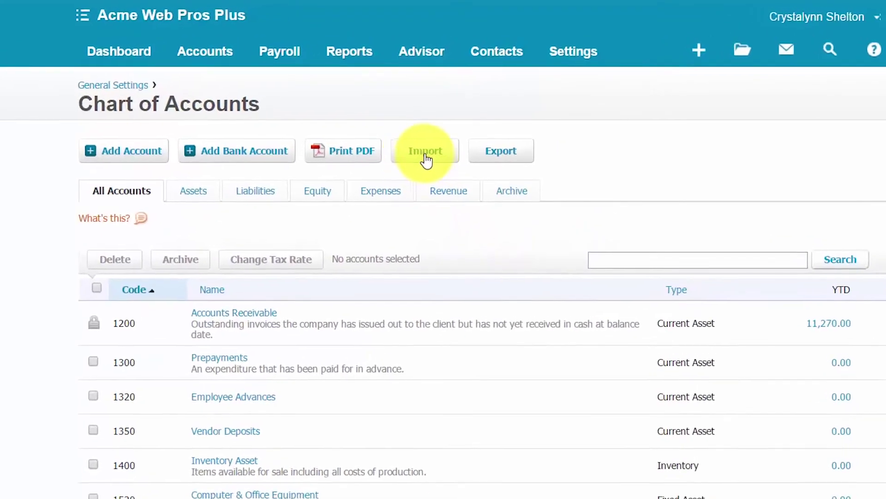
click(424, 163)
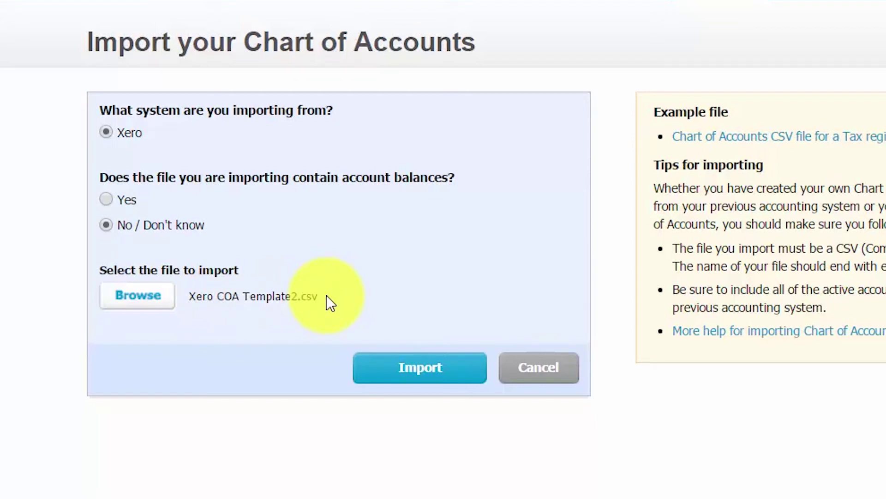
Upload Xero COA Template2.csv for import.
click(431, 385)
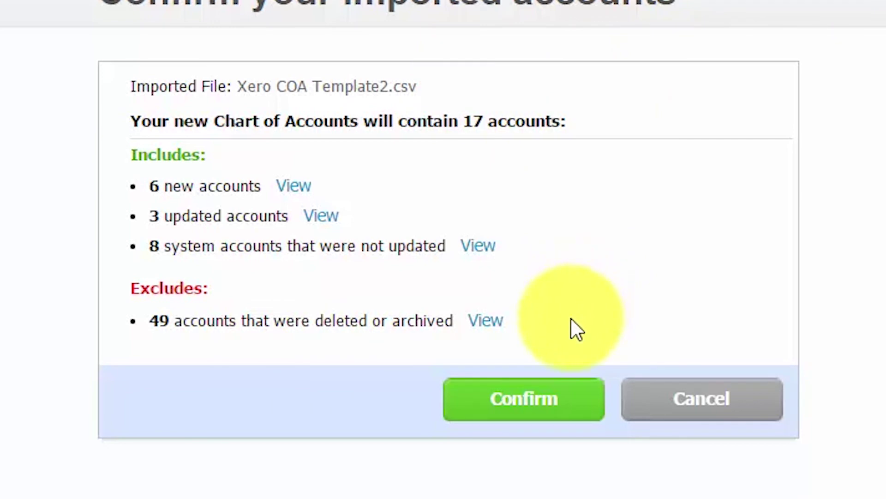
Confirm the import and scroll the Chart of Accounts to check accounts 120 through 210.
click(534, 406)
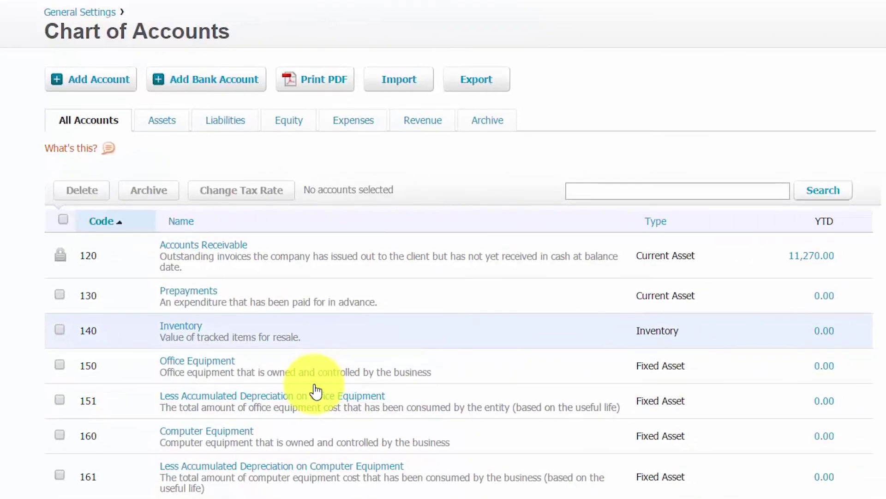
scroll(265, 351, up, 3)
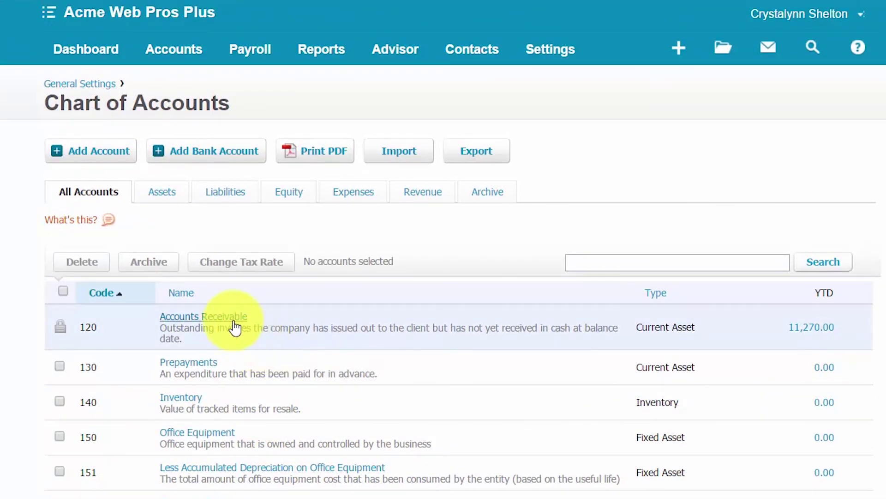
scroll(234, 328, down, 3)
scroll(238, 432, down, 2)
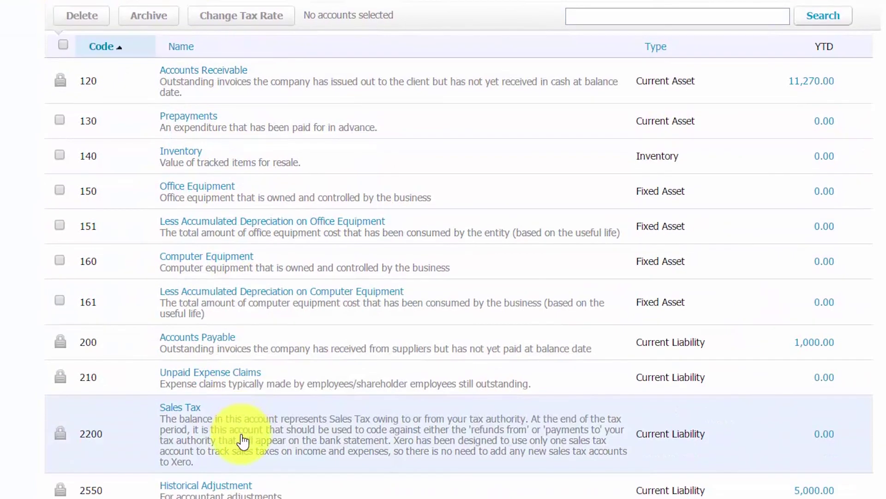
scroll(242, 433, up, 5)
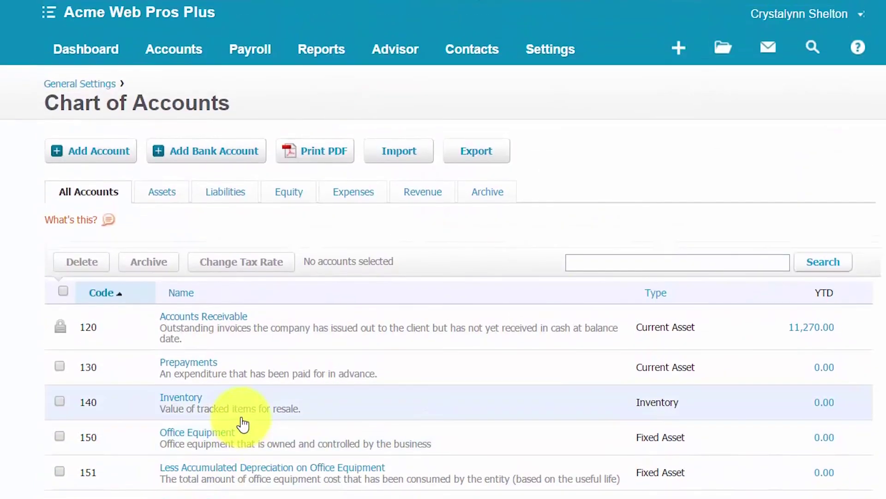